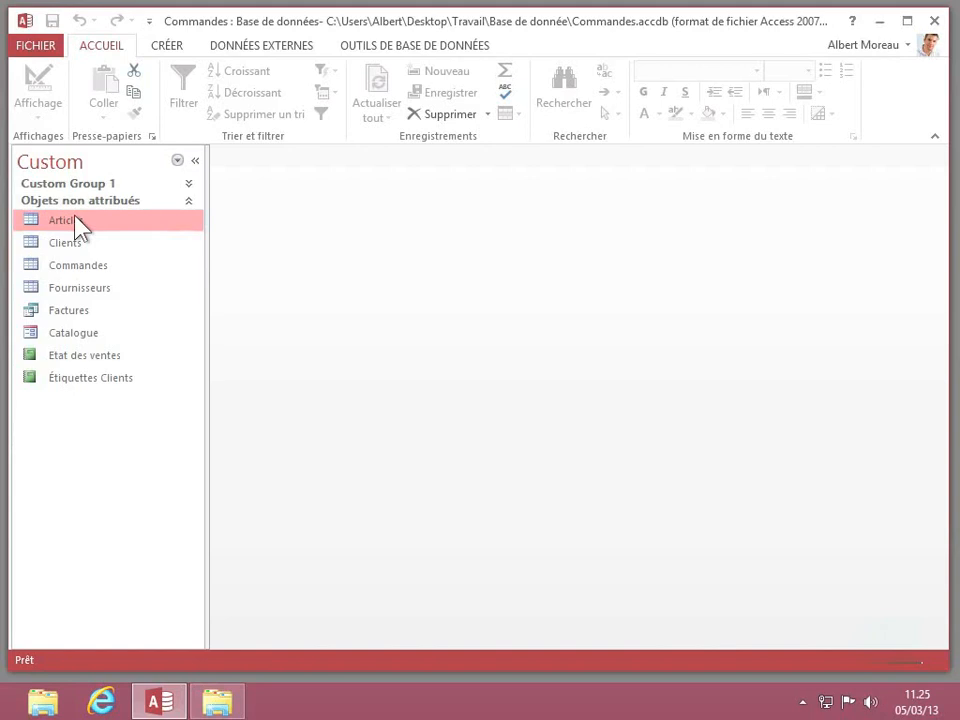
# - Start an Excel export of the Articles table, with the desktop (Bureau) as destination, file name Articles.xlsx and type Classeur Excel (*.xlsx)
pyautogui.click(290, 47)
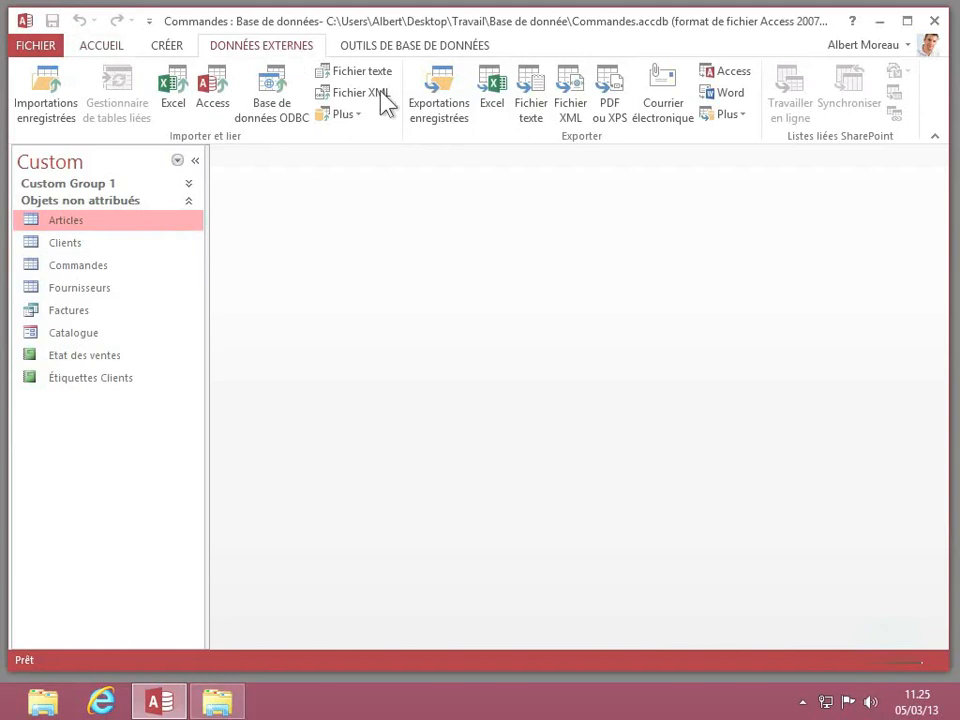
pyautogui.click(490, 100)
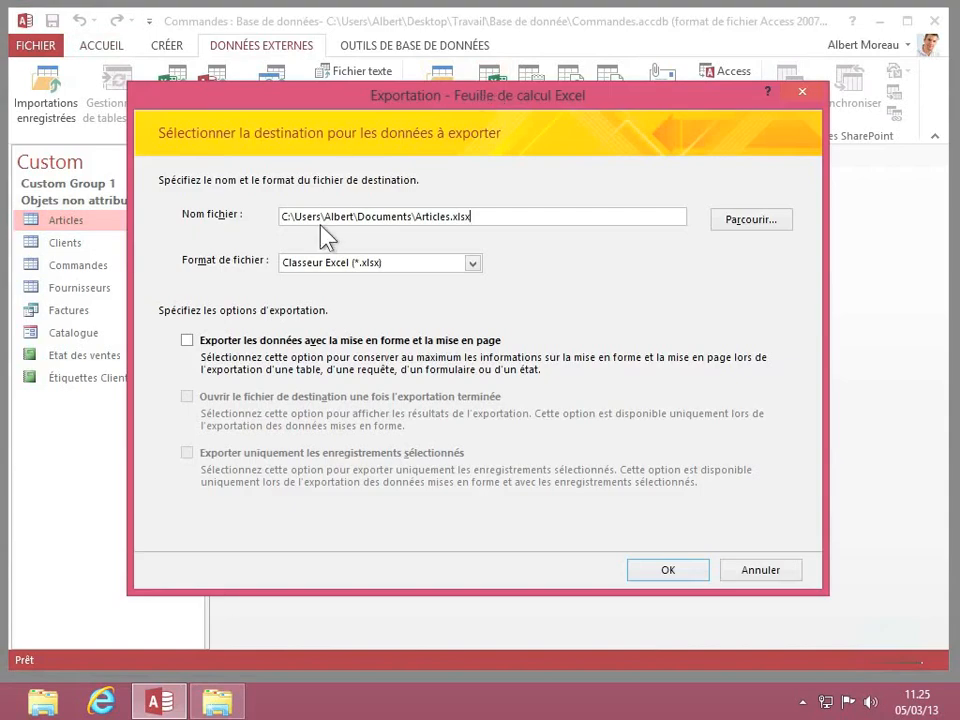
pyautogui.click(730, 237)
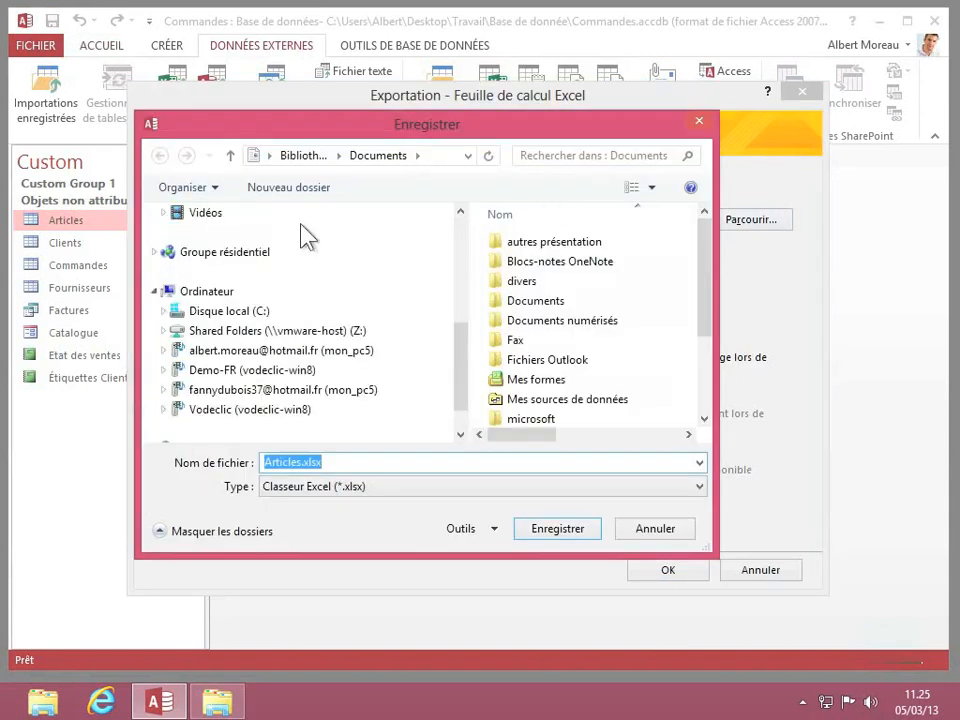
pyautogui.scroll(5, 458, 242)
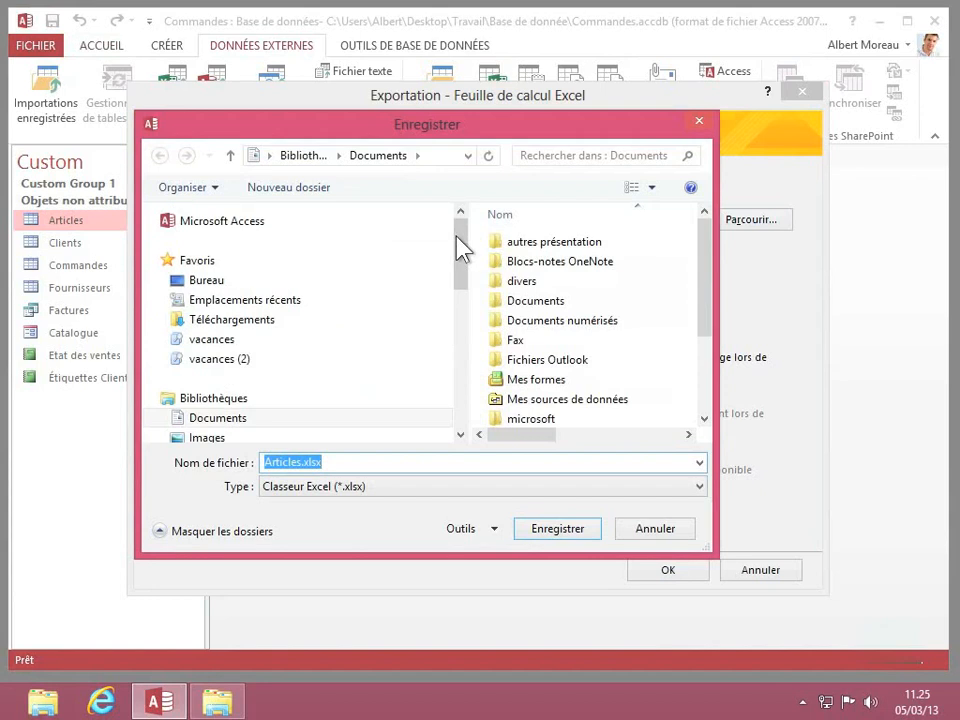
pyautogui.click(203, 282)
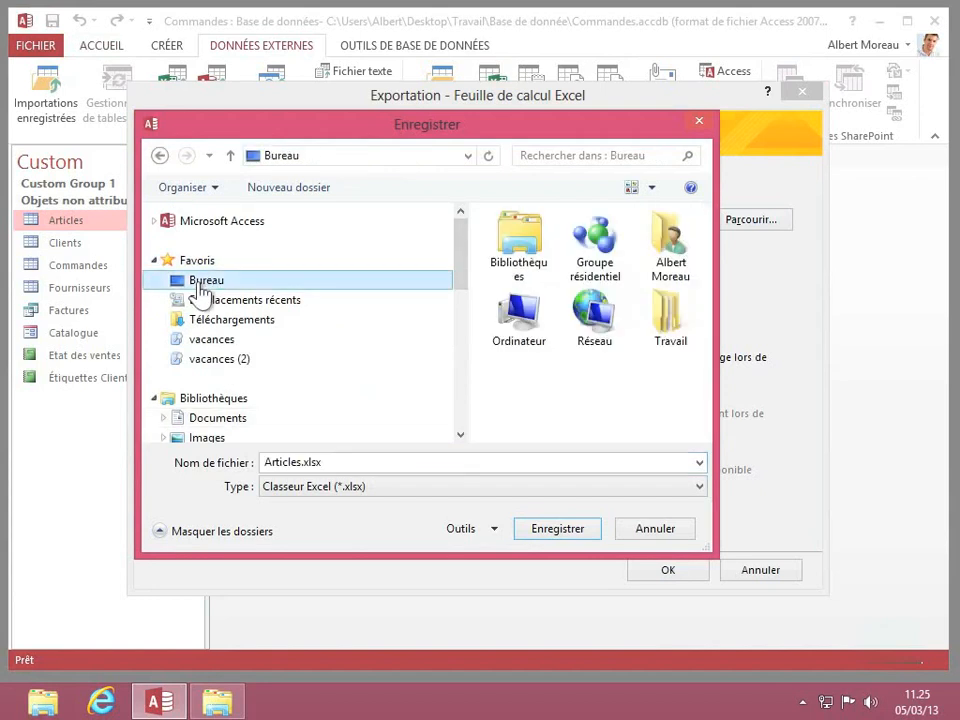
pyautogui.click(388, 490)
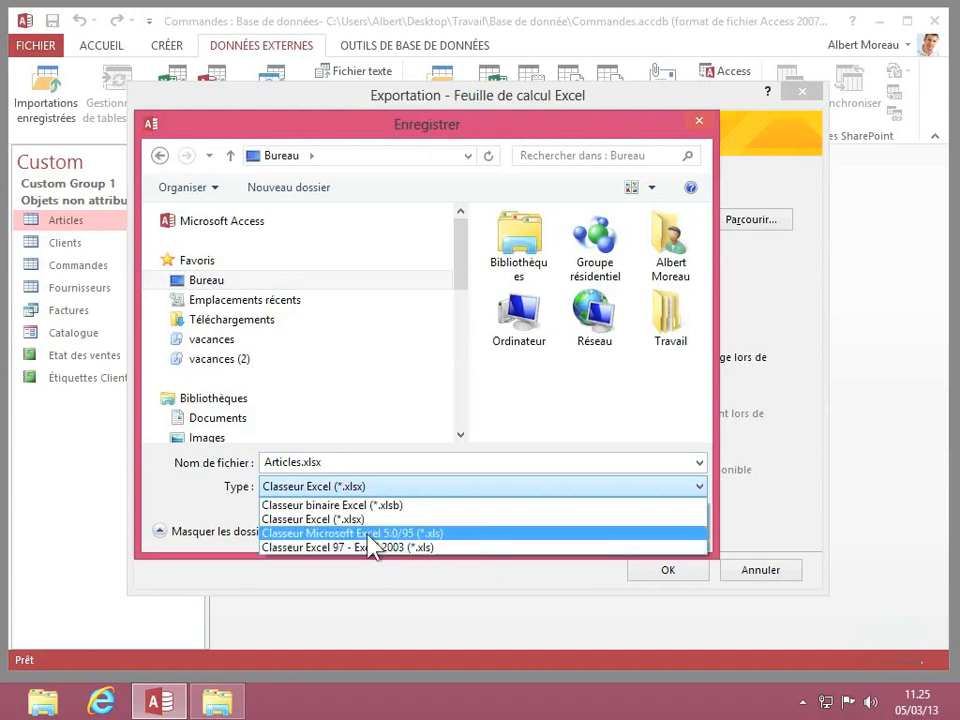
pyautogui.click(266, 519)
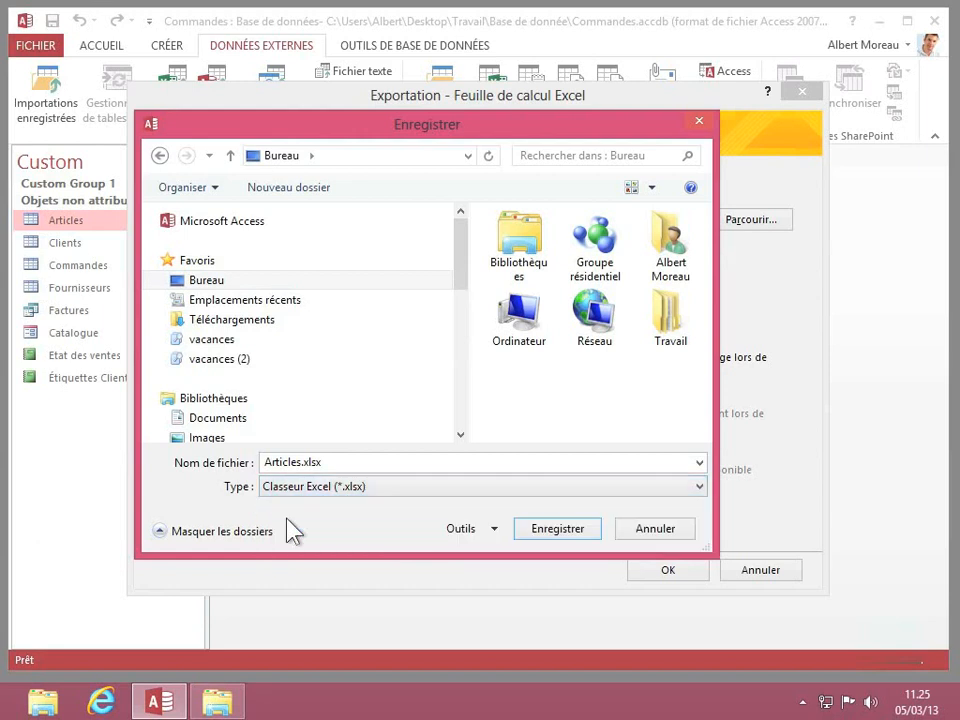
pyautogui.click(540, 536)
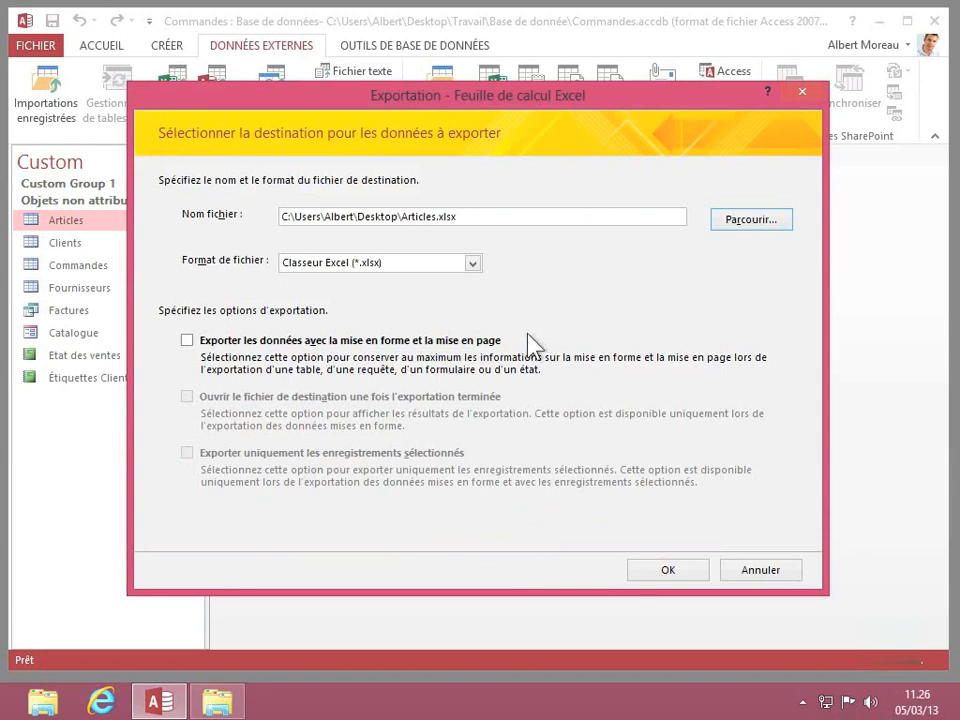
# - Keep the Classeur Excel (*.xlsx) format, include formatting and layout, and run the Articles export without saving the export steps
pyautogui.click(472, 263)
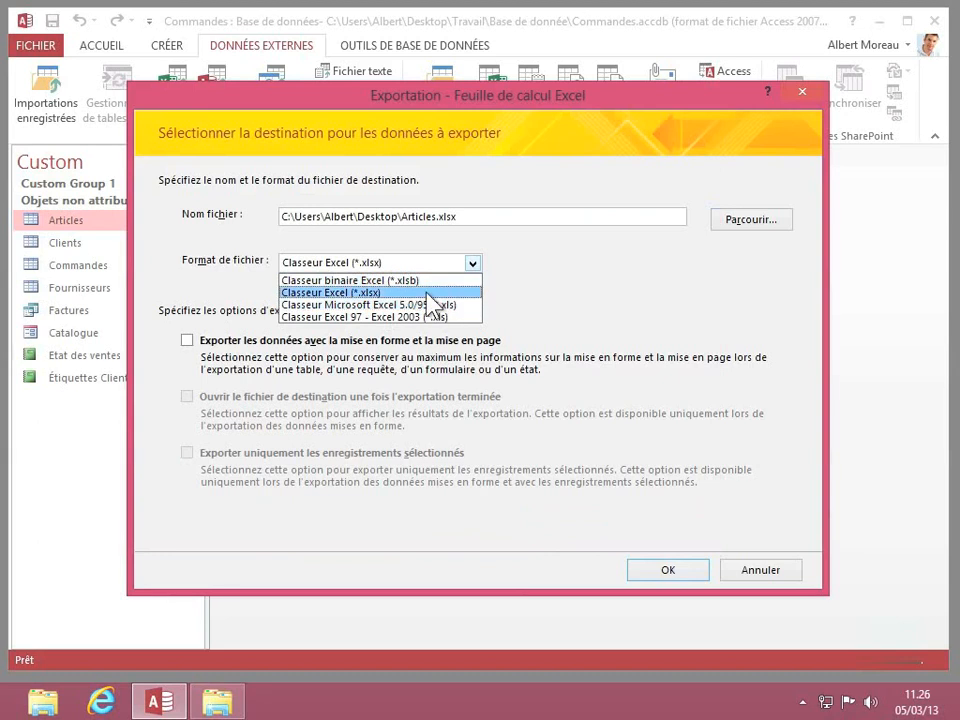
pyautogui.click(371, 291)
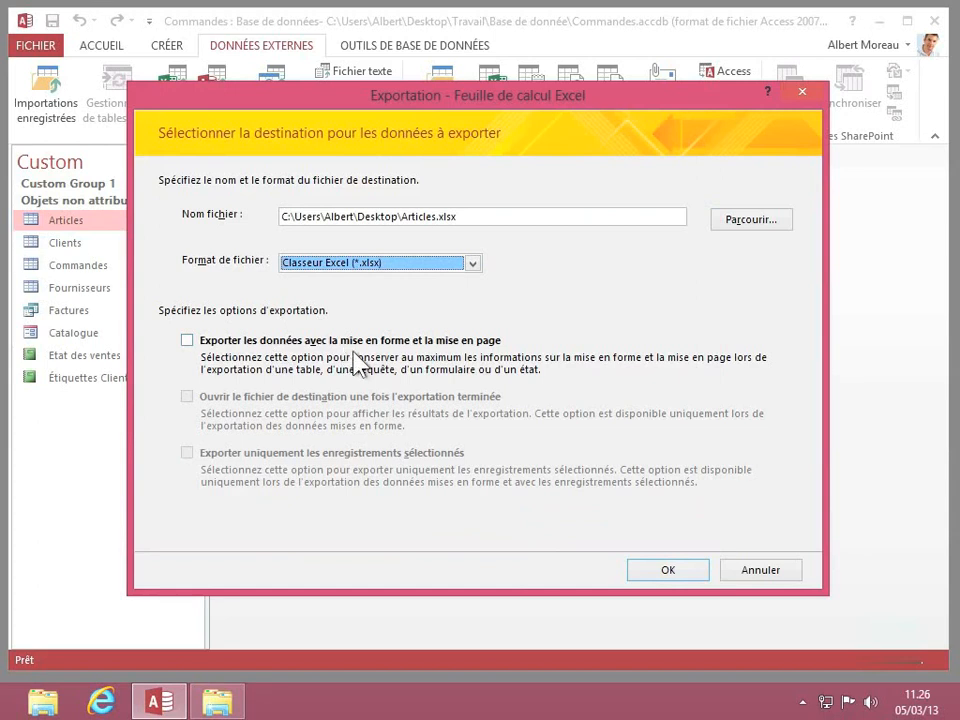
pyautogui.click(187, 341)
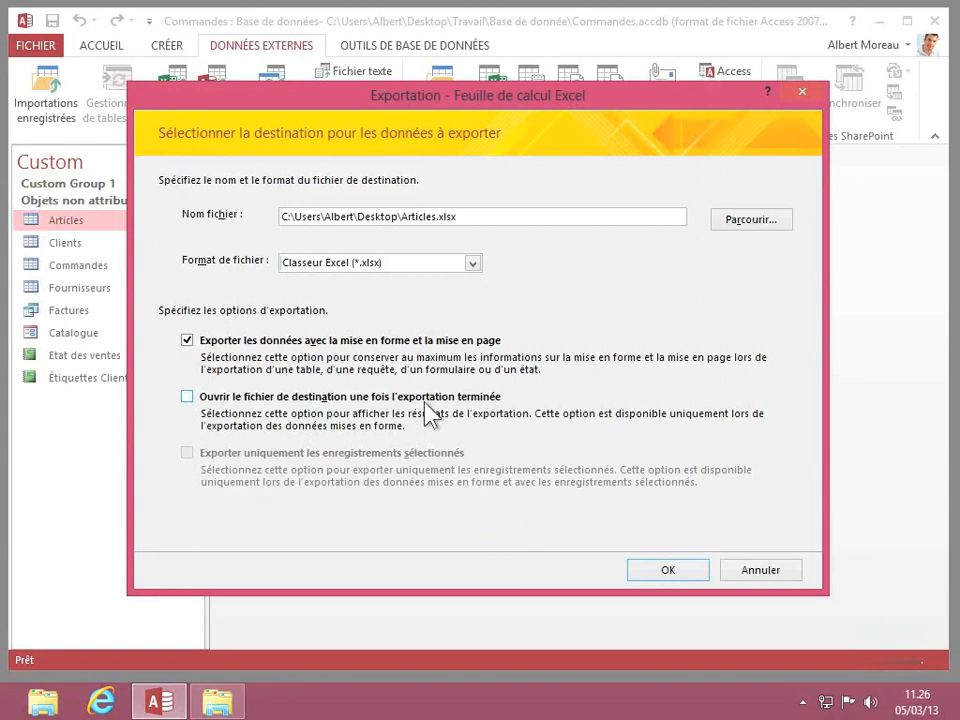
pyautogui.click(667, 572)
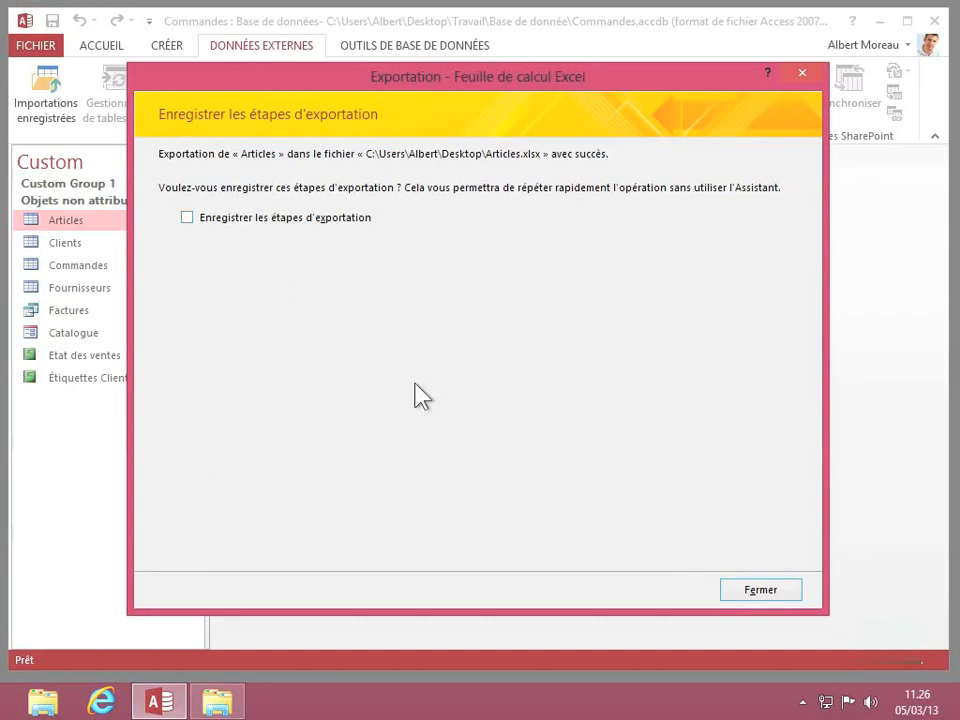
pyautogui.click(729, 596)
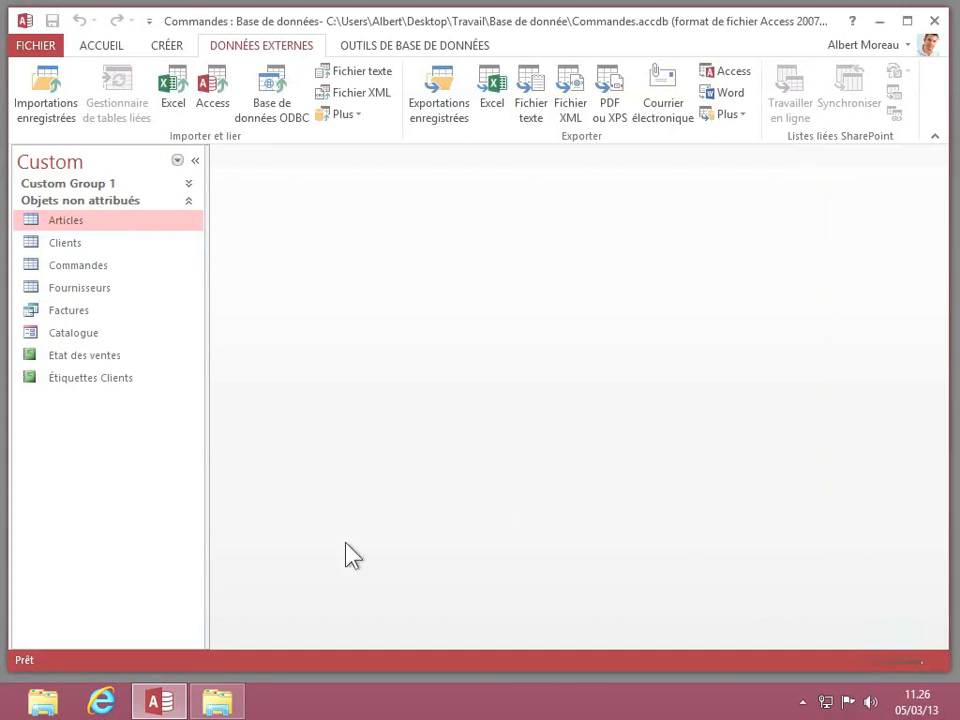
# - Open the exported Articles.xlsx from the desktop folder in Excel and enlarge its window to show the whole table
pyautogui.click(216, 701)
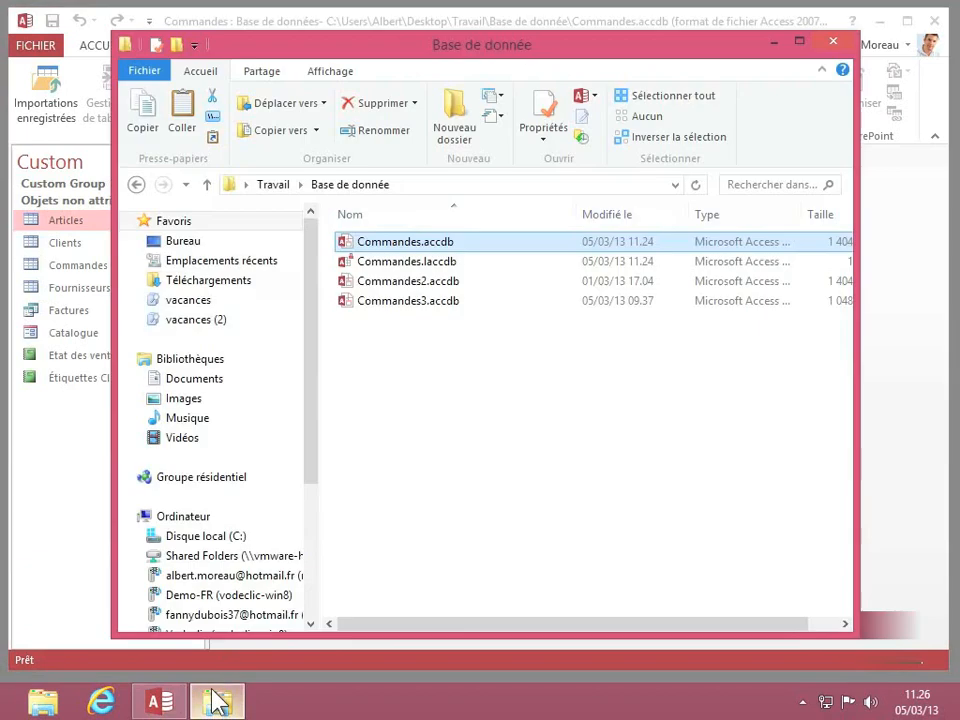
pyautogui.click(223, 242)
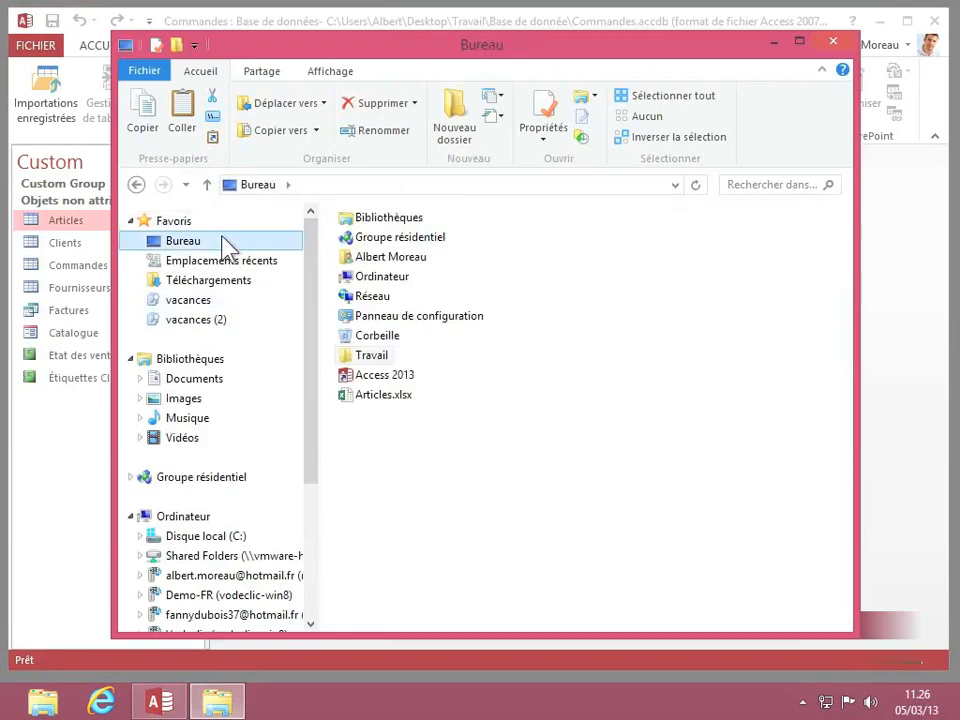
pyautogui.doubleClick(366, 394)
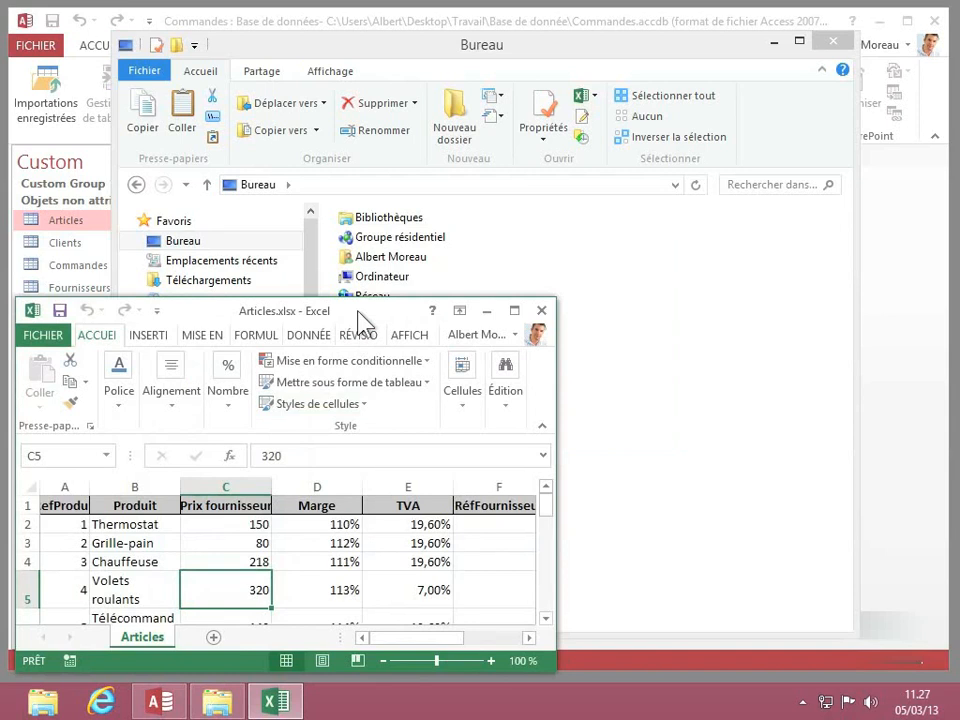
pyautogui.moveTo(360, 315); pyautogui.dragTo(359, 30)
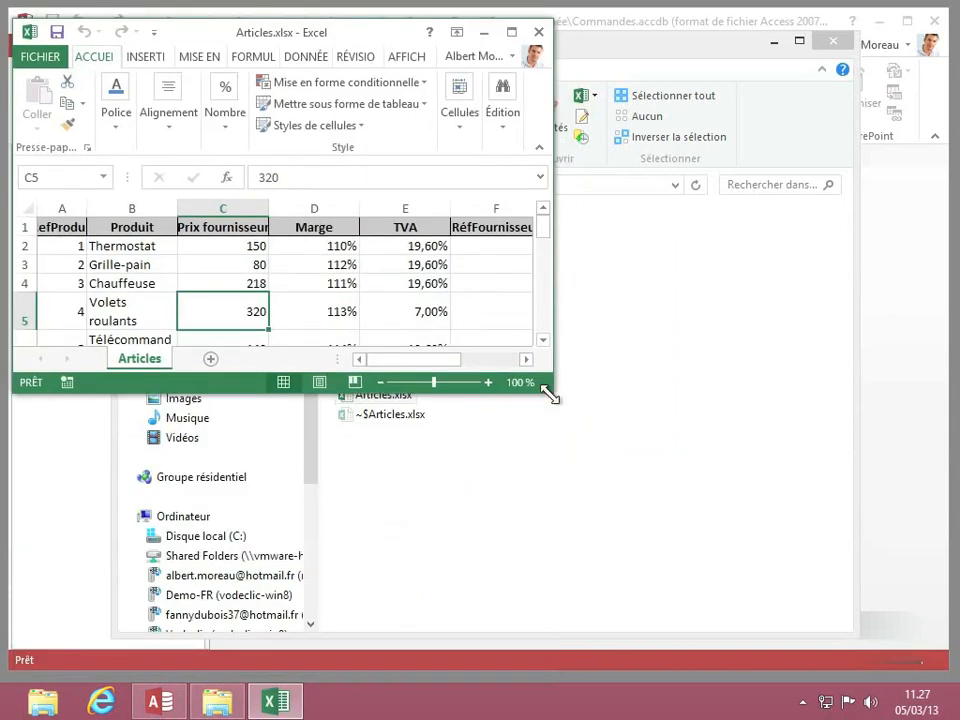
pyautogui.moveTo(549, 395); pyautogui.dragTo(880, 672)
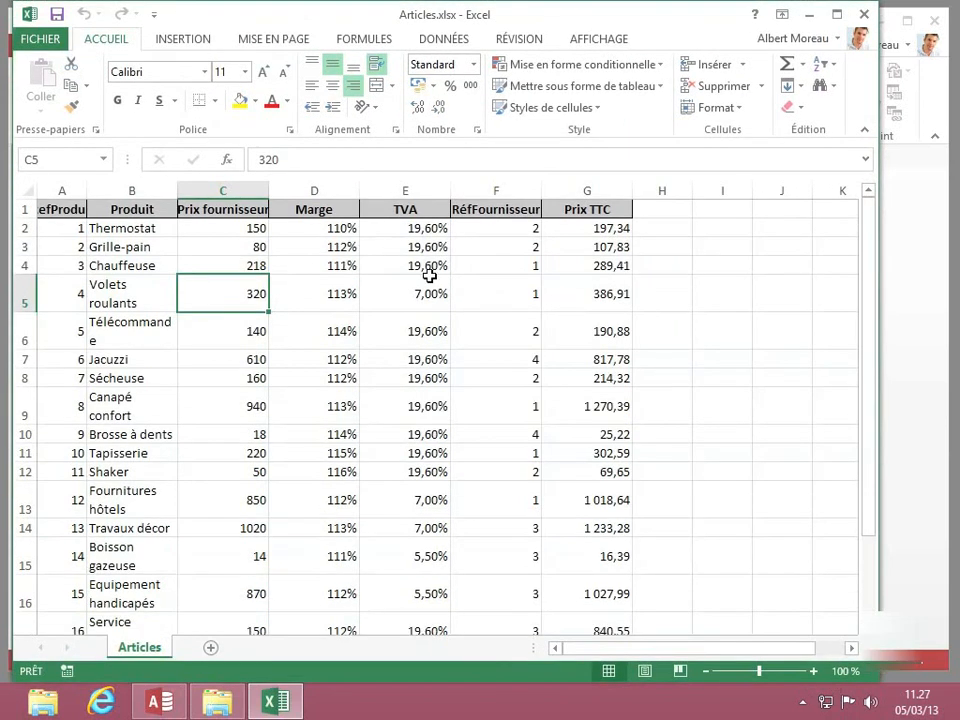
# - Look through the exported Articles sheet, and close the workbook and the file explorer window
pyautogui.scroll(-5, 429, 275)
pyautogui.scroll(5, 429, 275)
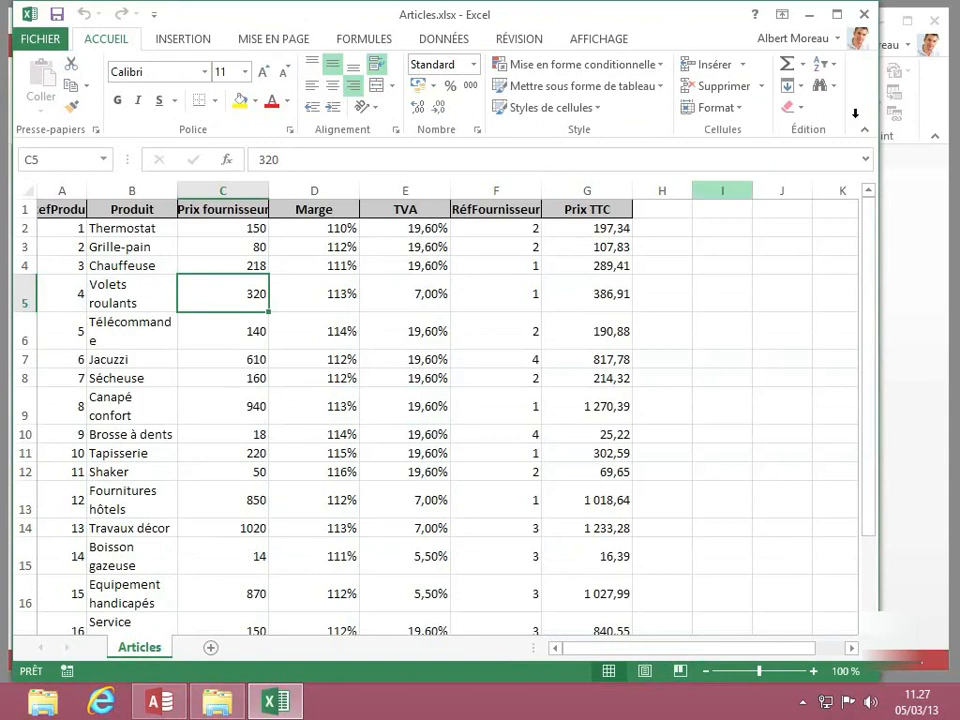
pyautogui.click(864, 15)
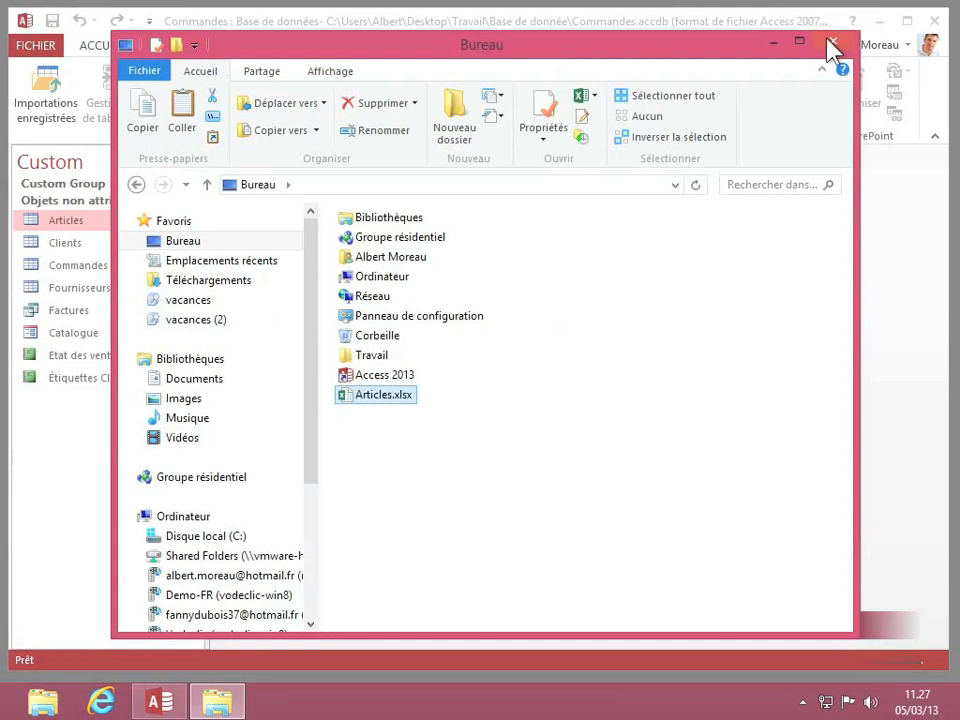
pyautogui.click(832, 42)
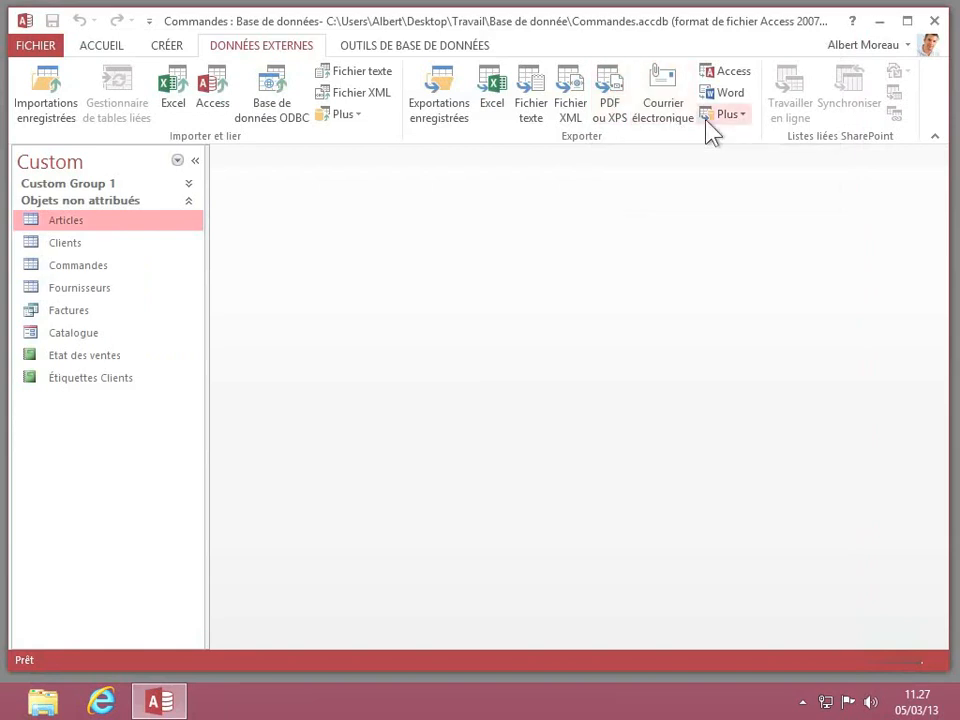
# - Export the Articles table to the desktop as Articles.html with formatting and layout, using the default encoding and without saving the export steps
pyautogui.click(740, 116)
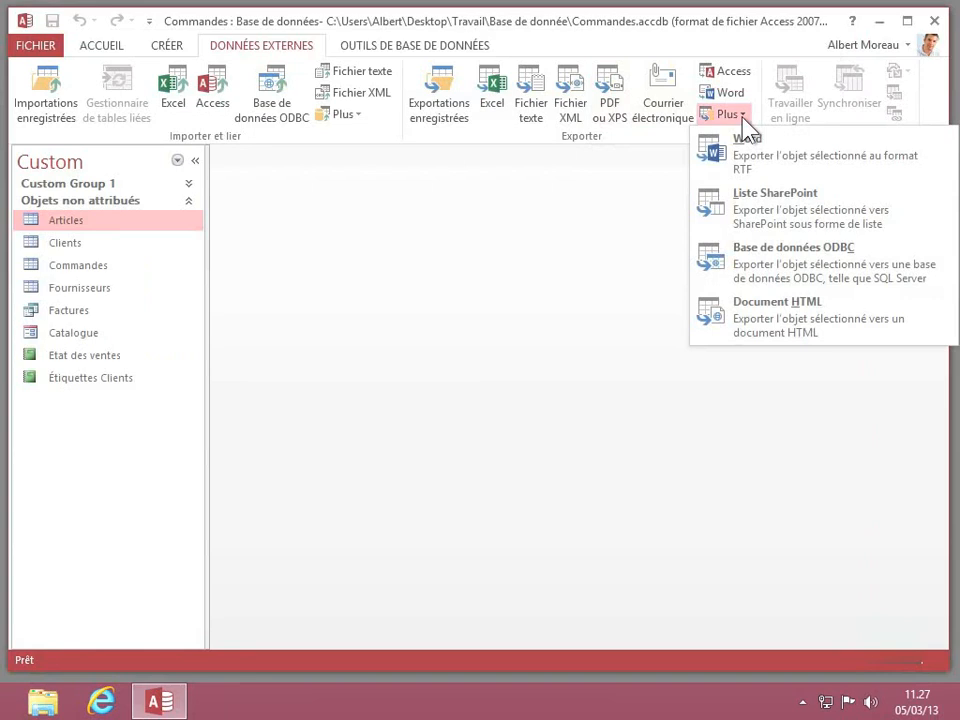
pyautogui.click(757, 318)
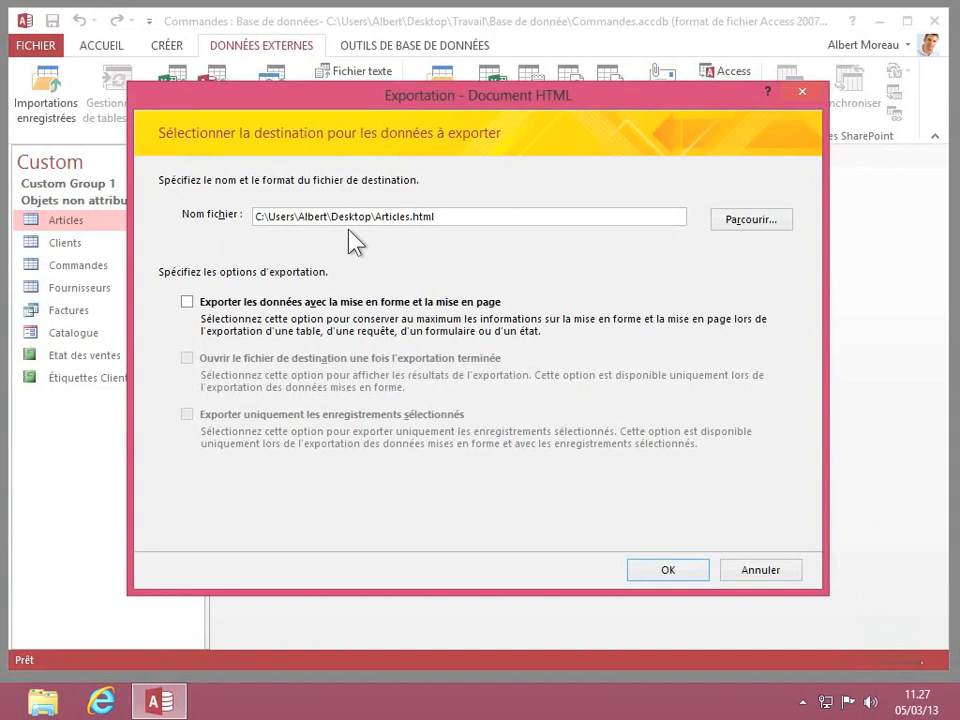
pyautogui.click(186, 303)
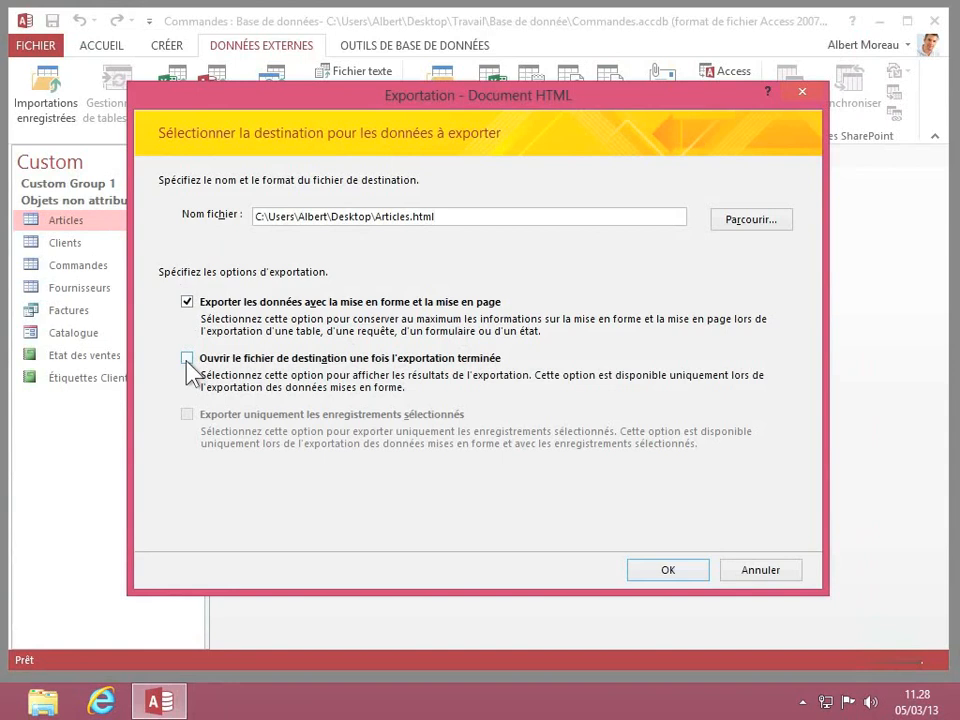
pyautogui.click(670, 572)
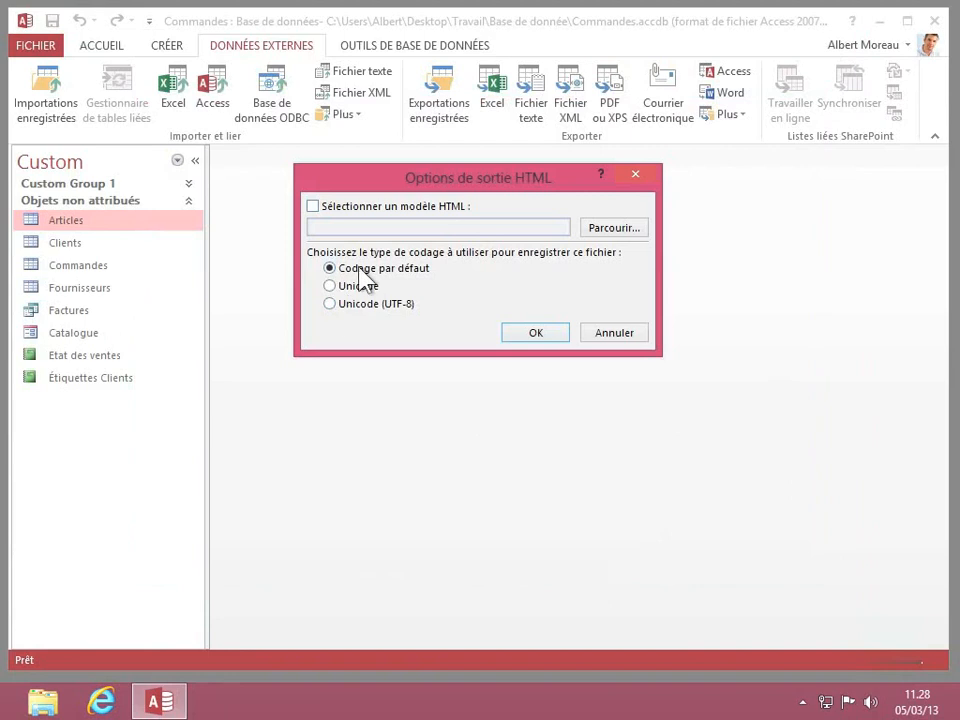
pyautogui.click(530, 333)
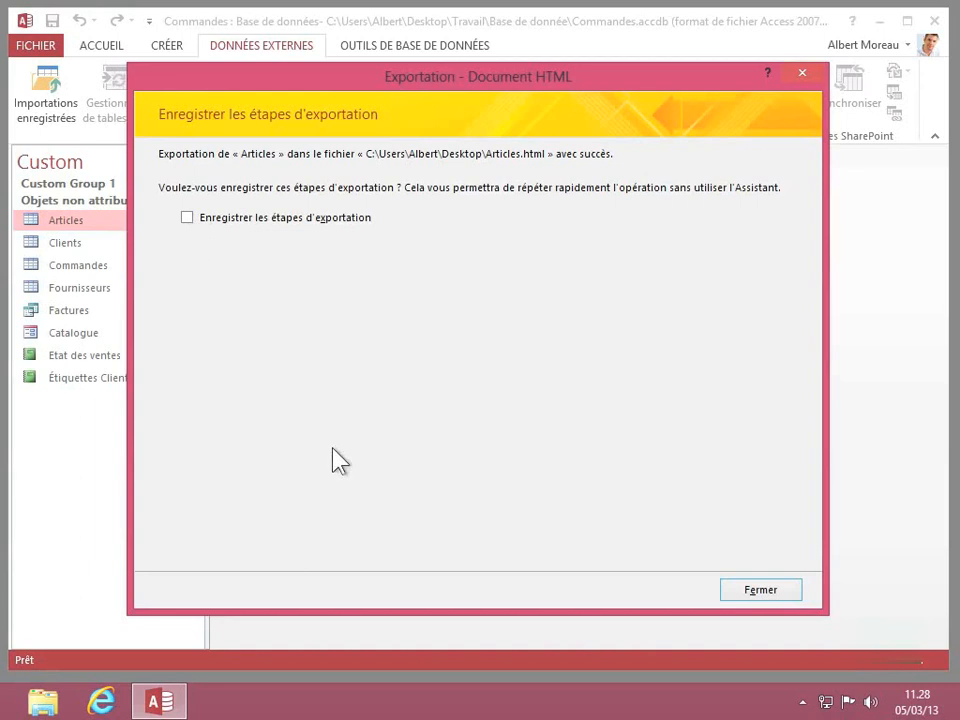
pyautogui.click(746, 595)
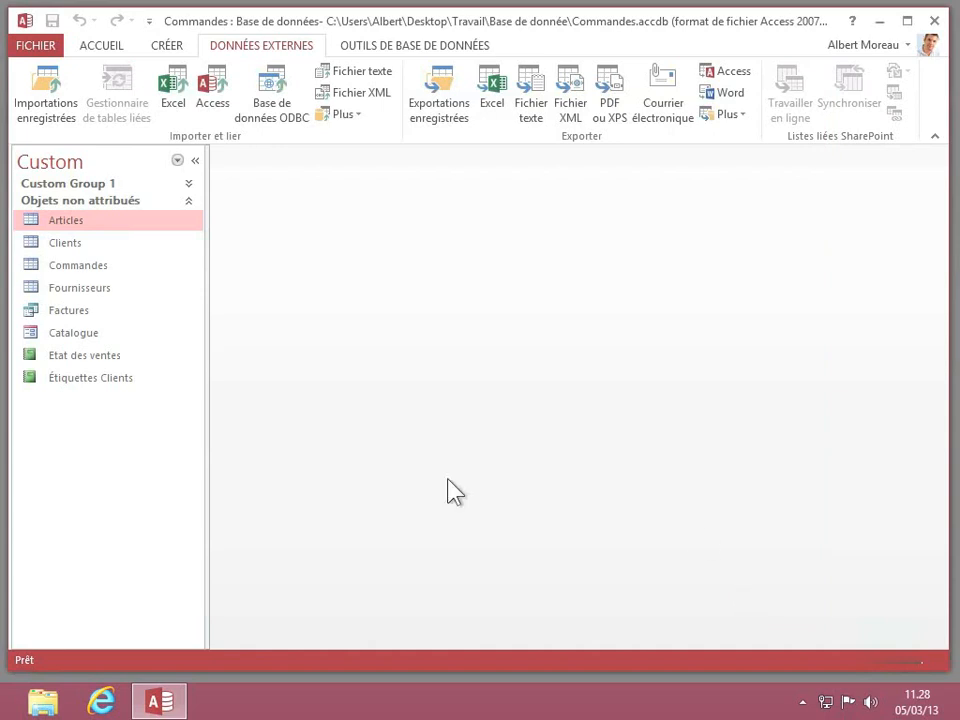
# - Switch to the file explorer and open Articles.html from the desktop folder with Internet Explorer
pyautogui.click(43, 702)
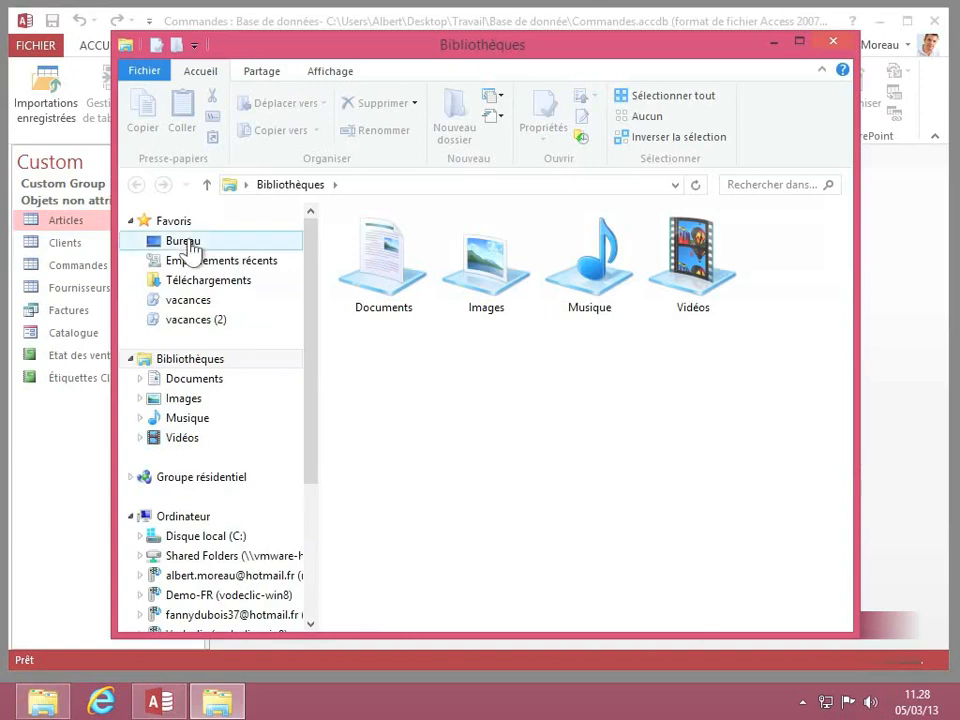
pyautogui.click(179, 245)
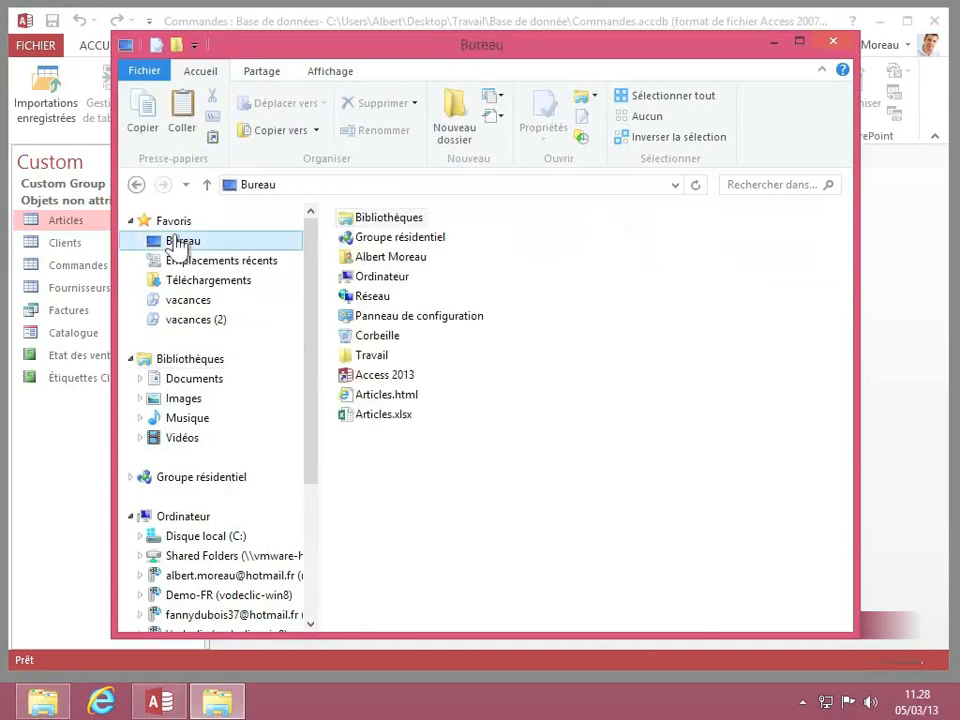
pyautogui.rightClick(380, 405)
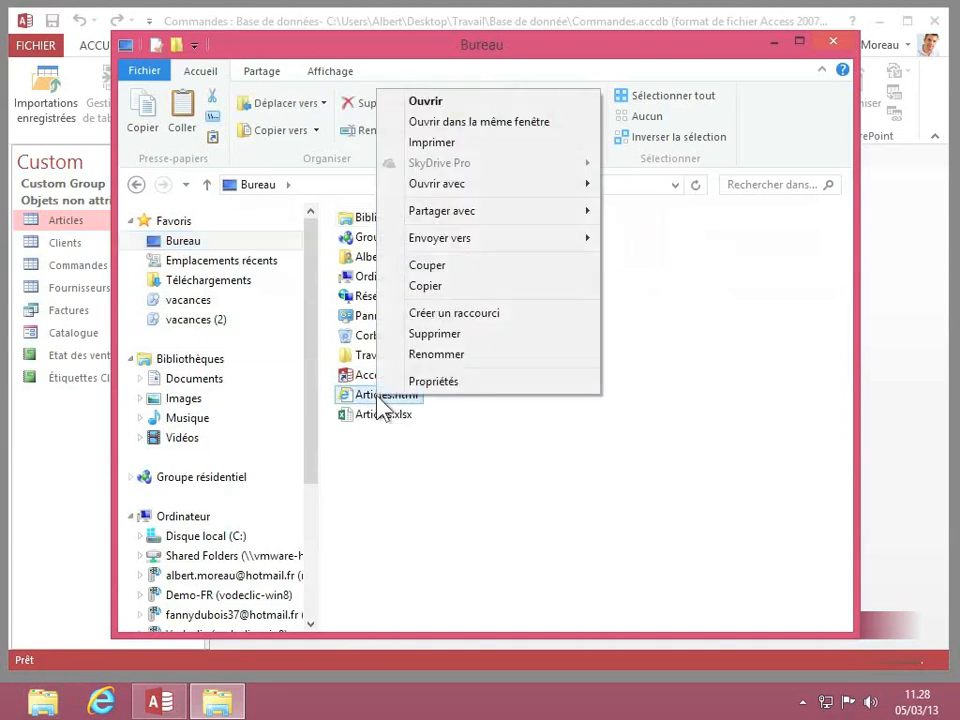
pyautogui.moveTo(516, 193)
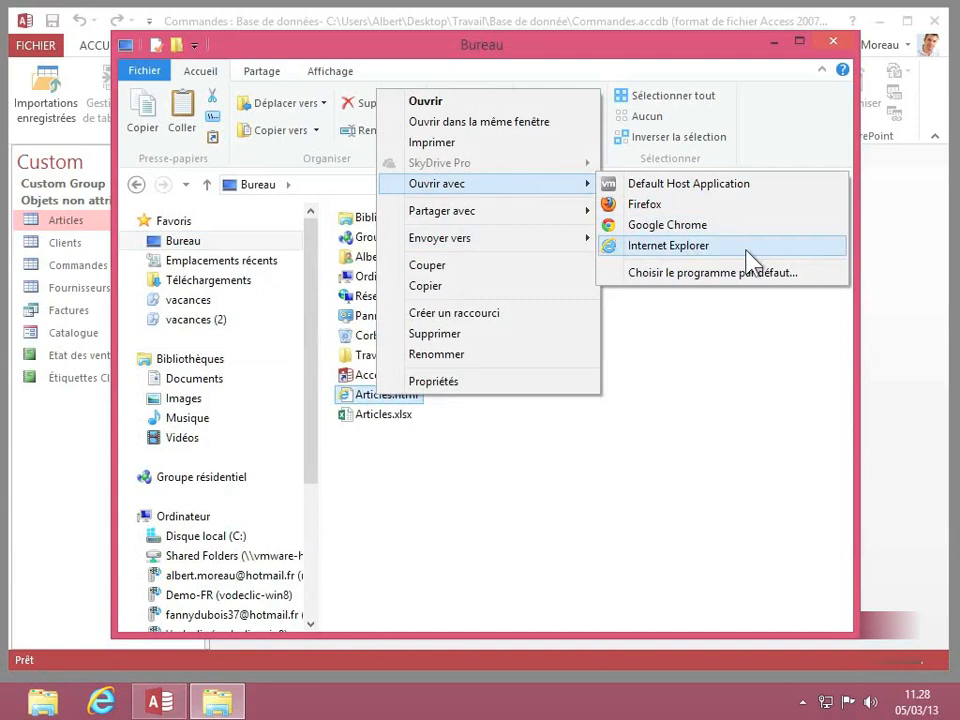
pyautogui.click(683, 246)
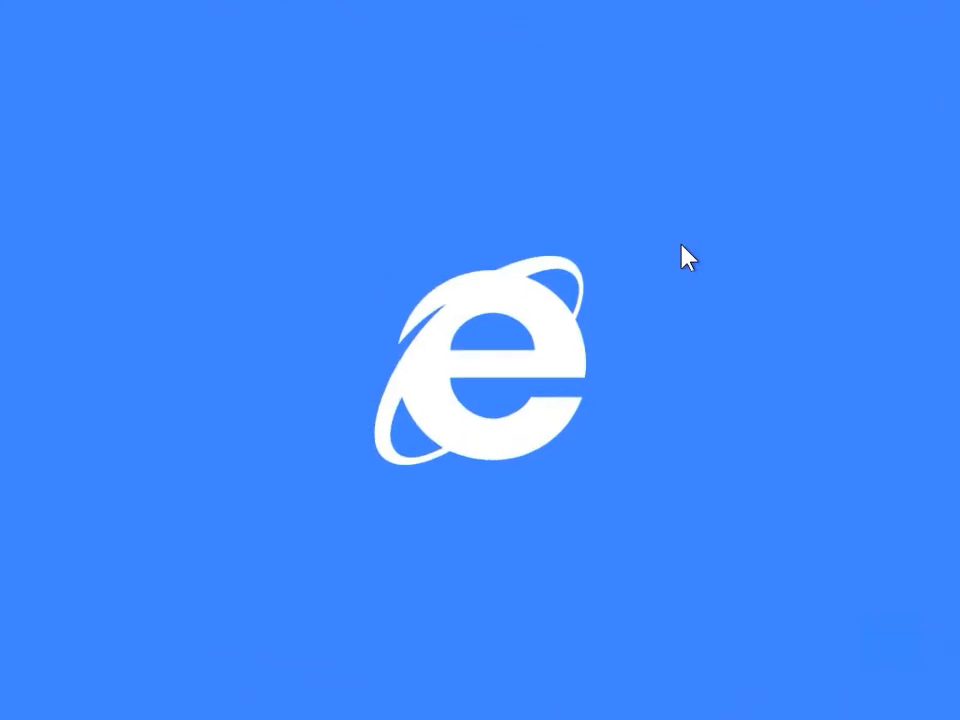